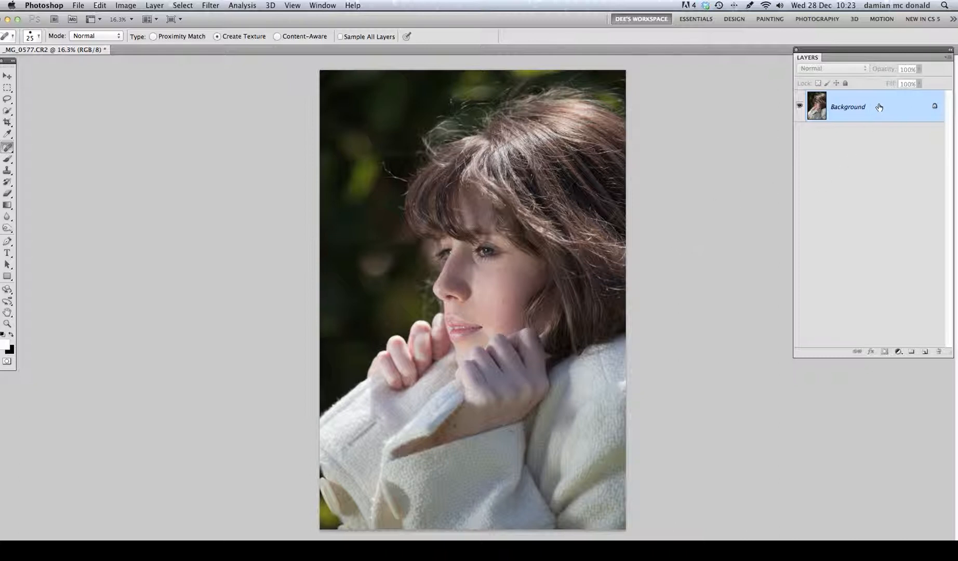
# - Duplicate the Background layer and apply a Gaussian Blur with a 94.8-pixel radius to the copy
pyautogui.moveTo(879, 107); pyautogui.dragTo(925, 353)
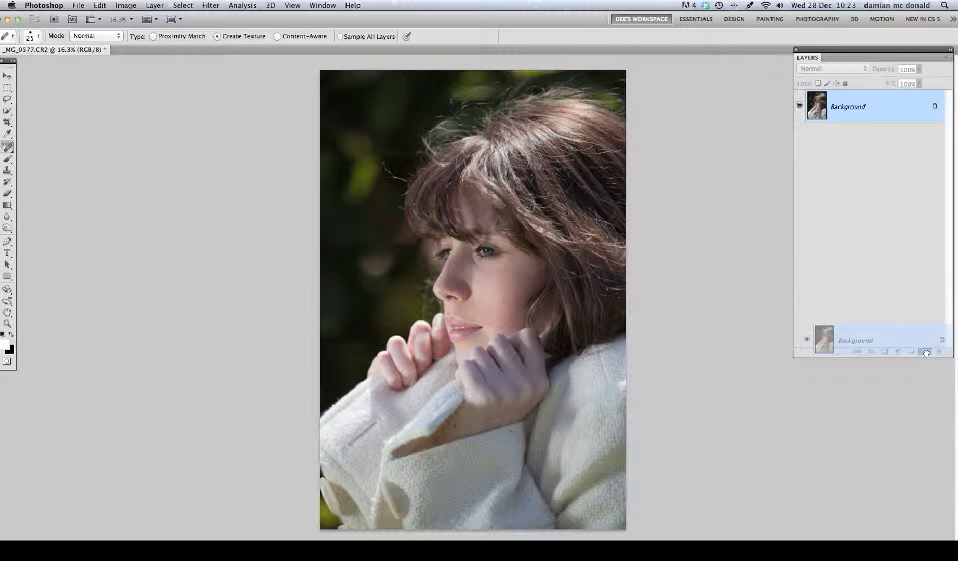
pyautogui.moveTo(925, 354); pyautogui.dragTo(925, 353)
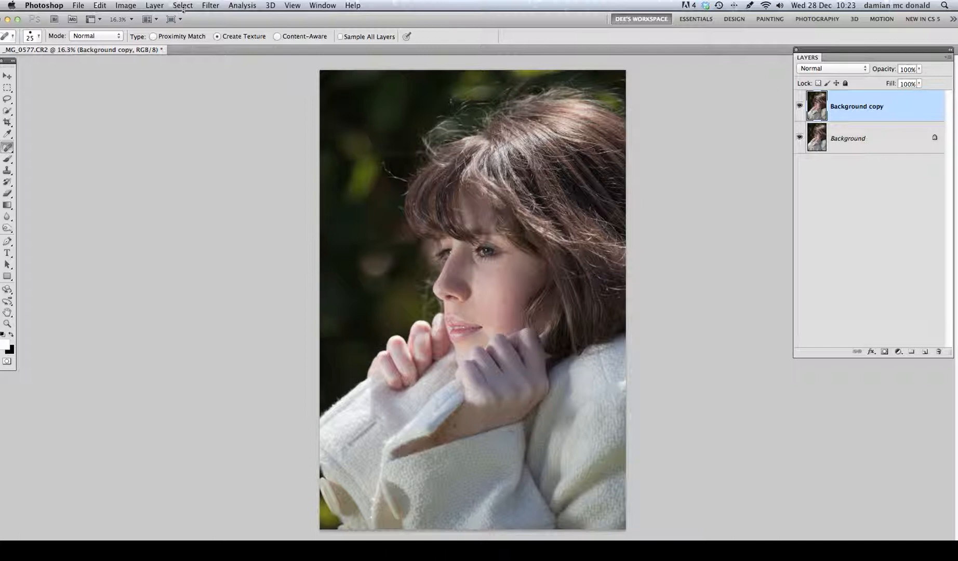
pyautogui.click(210, 6)
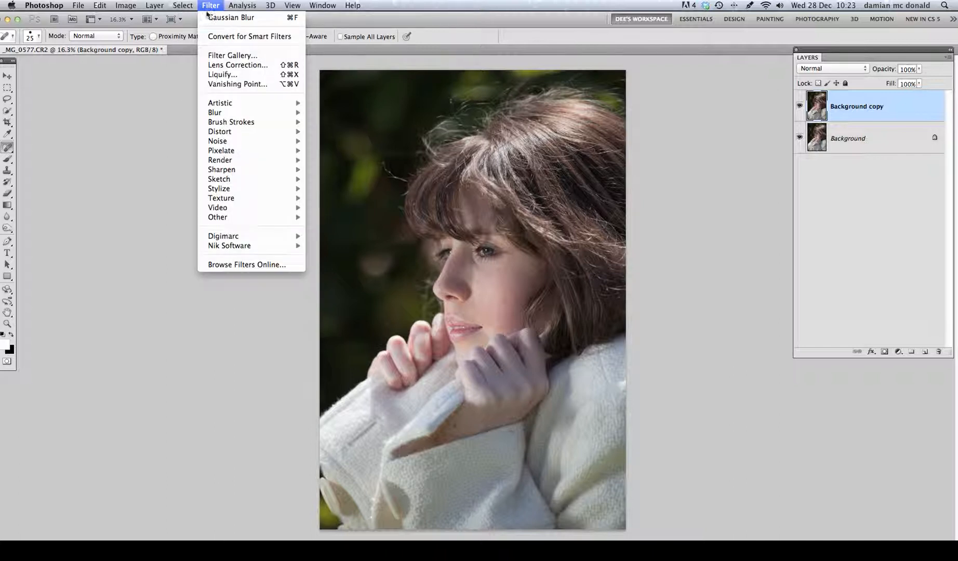
pyautogui.moveTo(229, 114)
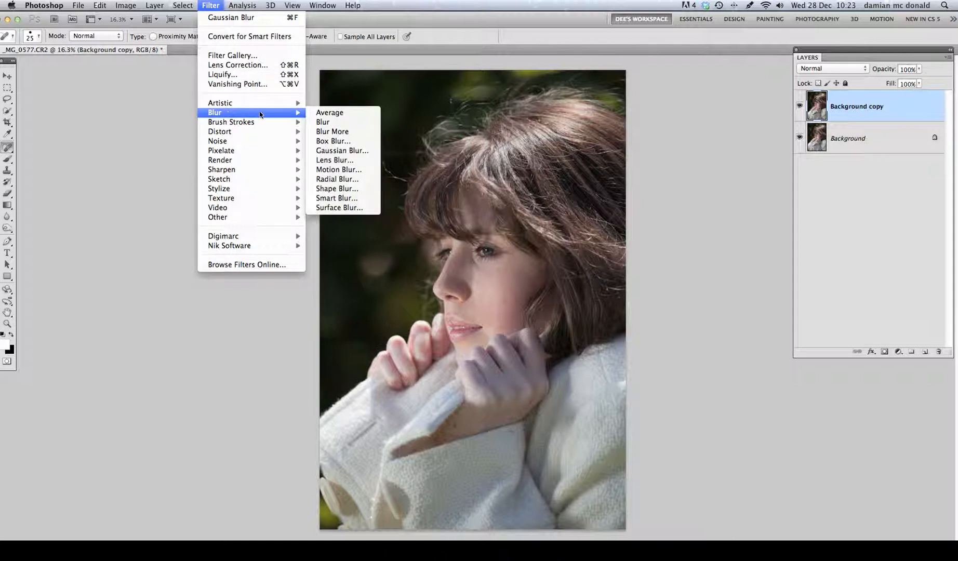
pyautogui.click(334, 151)
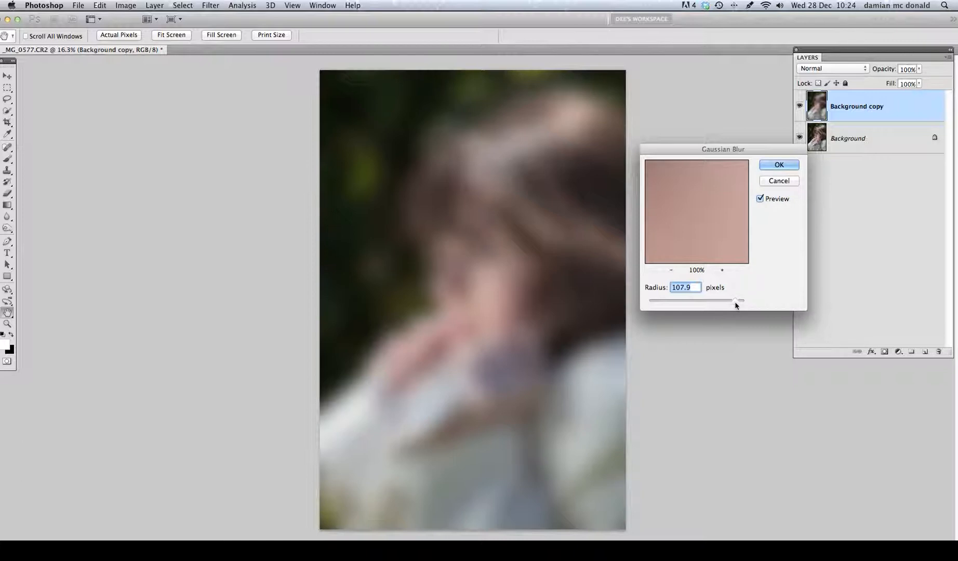
pyautogui.moveTo(735, 301); pyautogui.dragTo(651, 304)
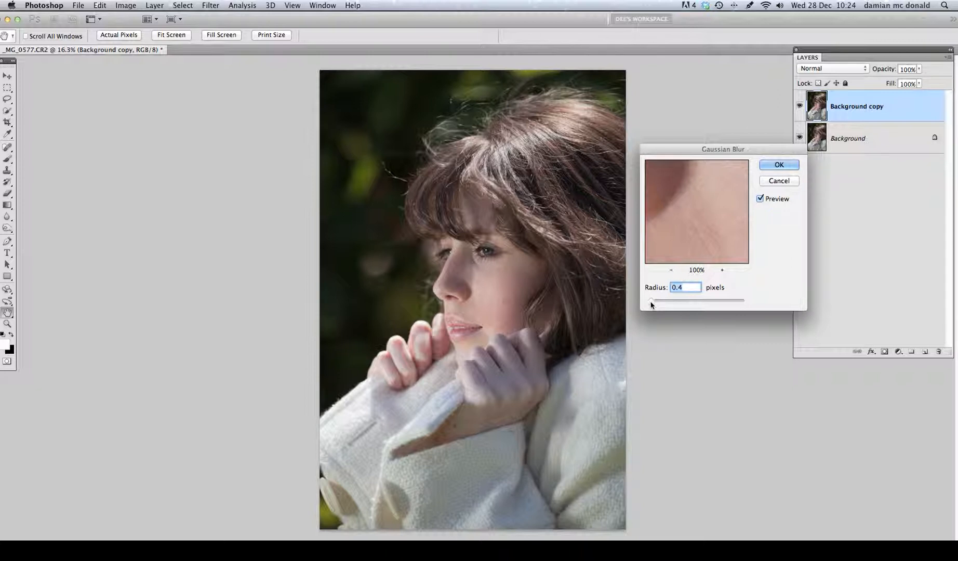
pyautogui.moveTo(651, 304); pyautogui.dragTo(745, 307)
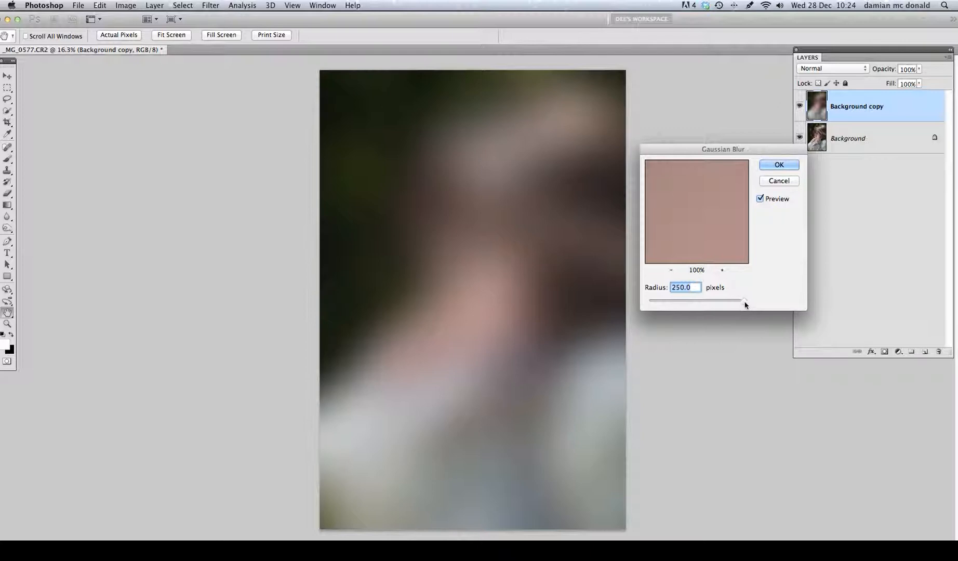
pyautogui.moveTo(745, 303); pyautogui.dragTo(732, 305)
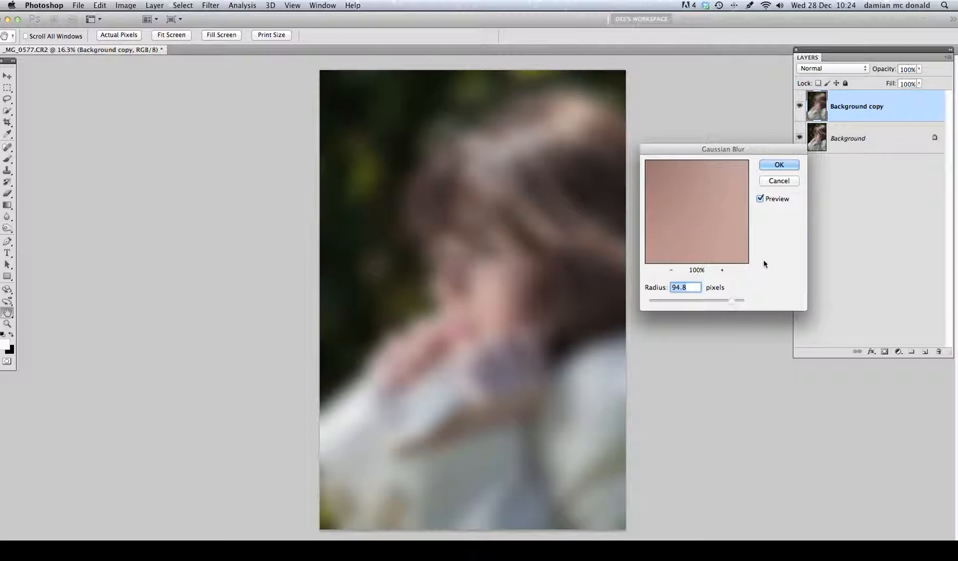
pyautogui.click(778, 165)
pyautogui.press('j')
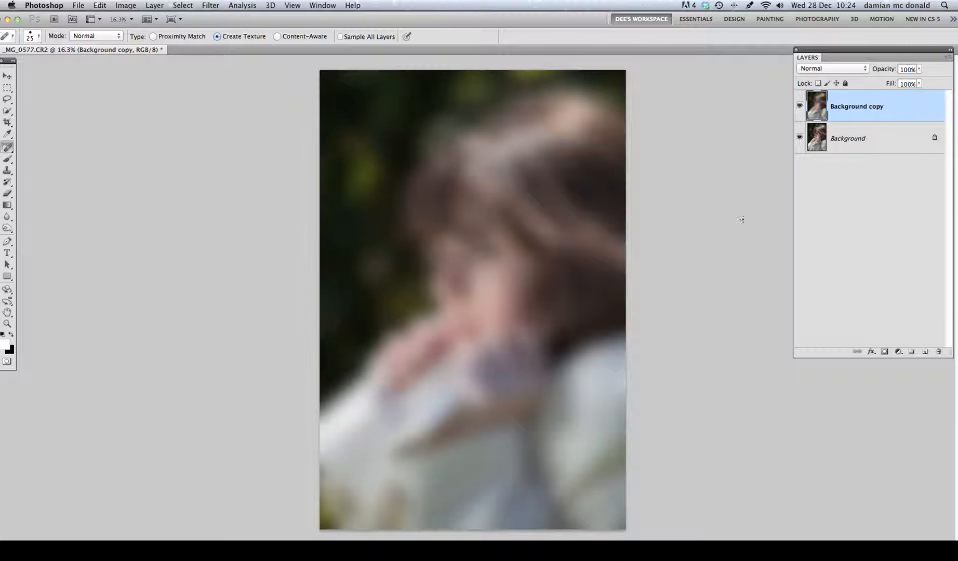
# - Set the blurred copy's blend mode to Overlay and add a white layer mask to it
pyautogui.click(865, 70)
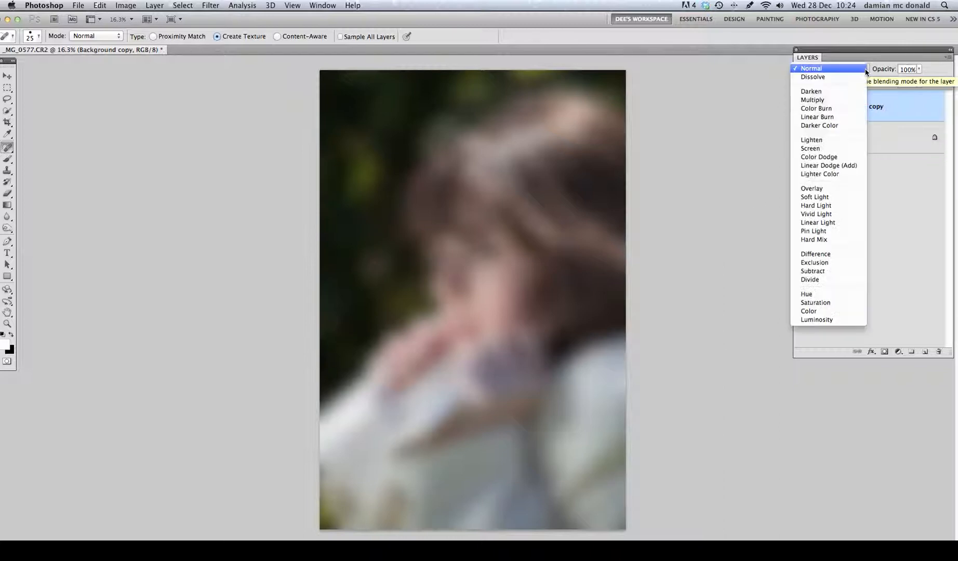
pyautogui.click(824, 189)
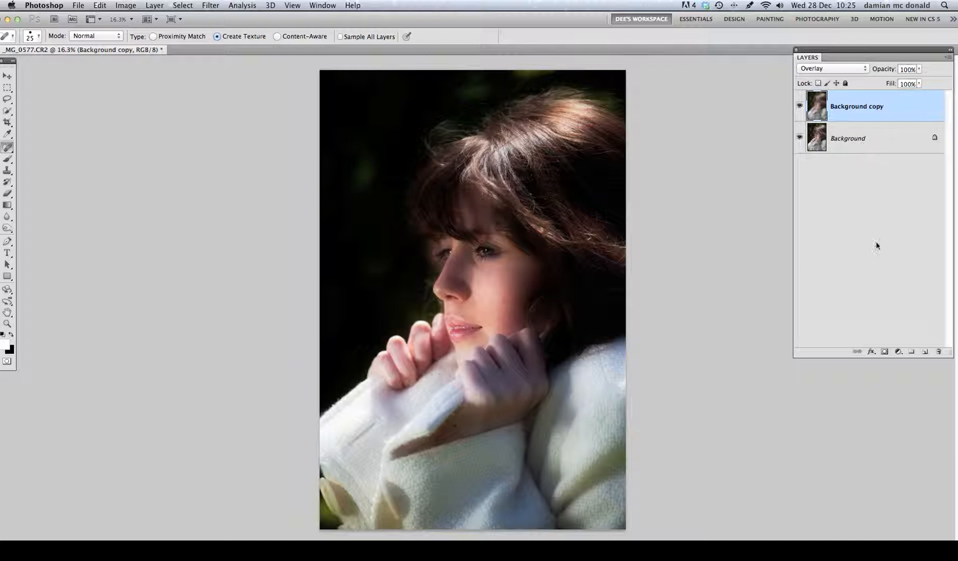
pyautogui.click(885, 352)
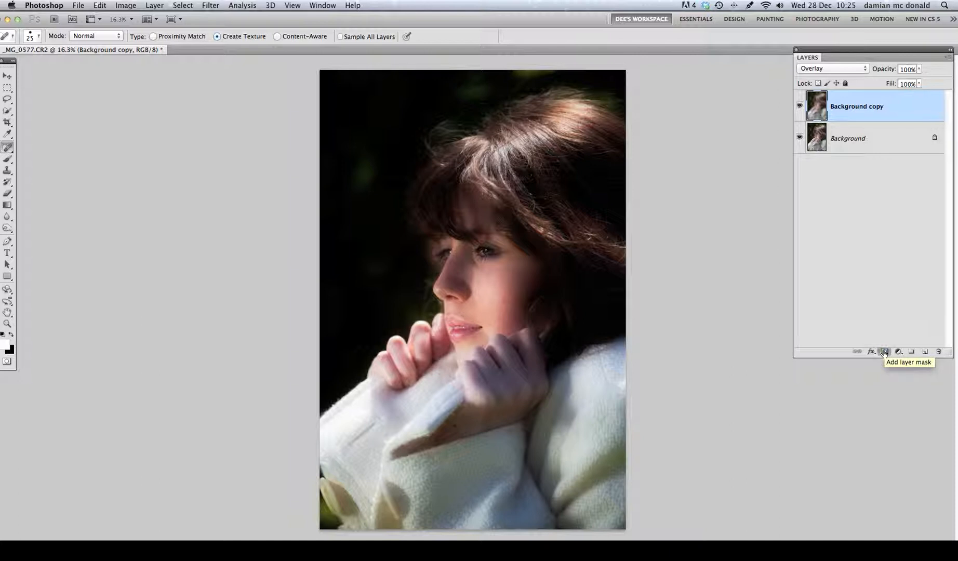
pyautogui.click(884, 352)
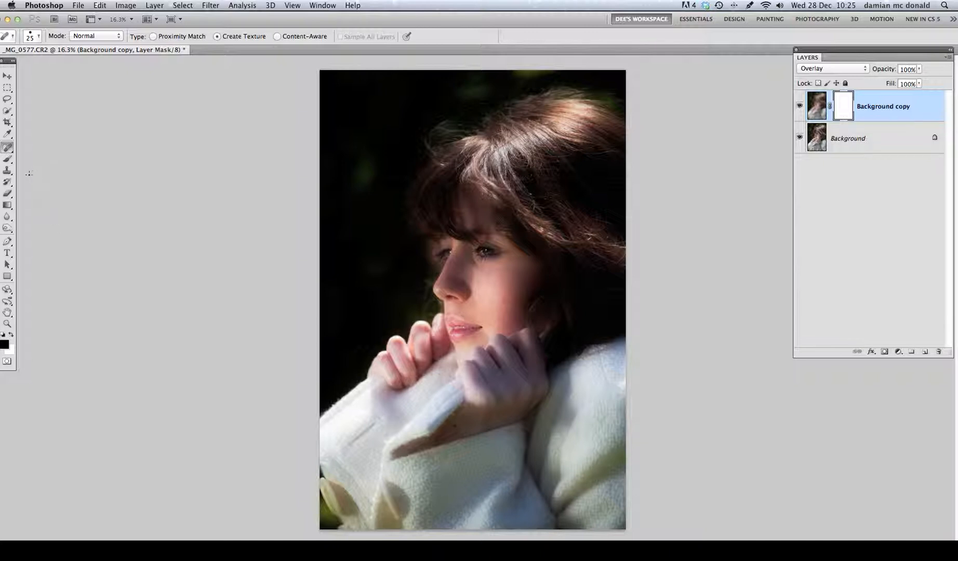
# - Paint black on the layer mask with a much larger brush over the dark foliage backdrop beside the woman's face
pyautogui.click(7, 163)
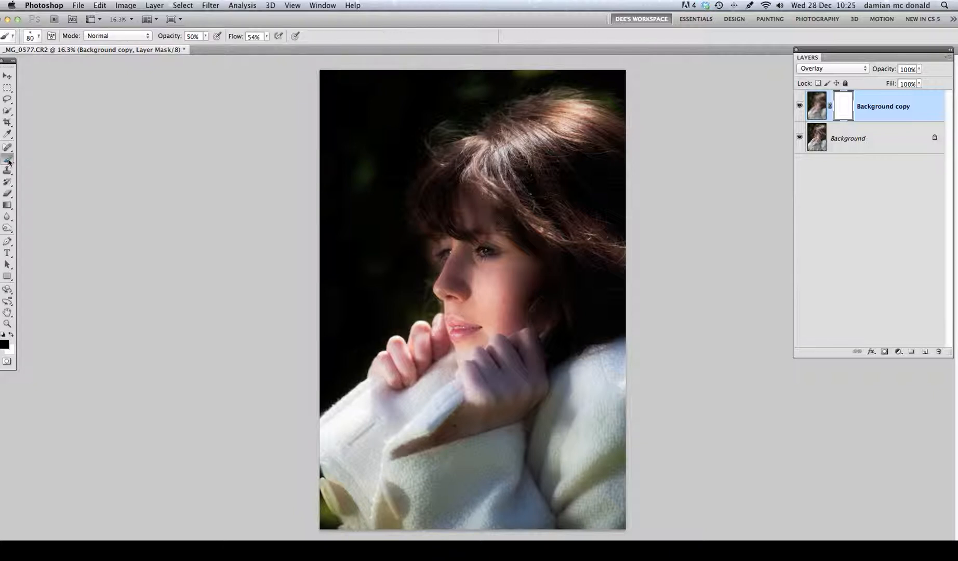
pyautogui.click(39, 159)
pyautogui.press(']')
pyautogui.press(']')
pyautogui.press(']')
pyautogui.press(']')
pyautogui.press(']')
pyautogui.press(']')
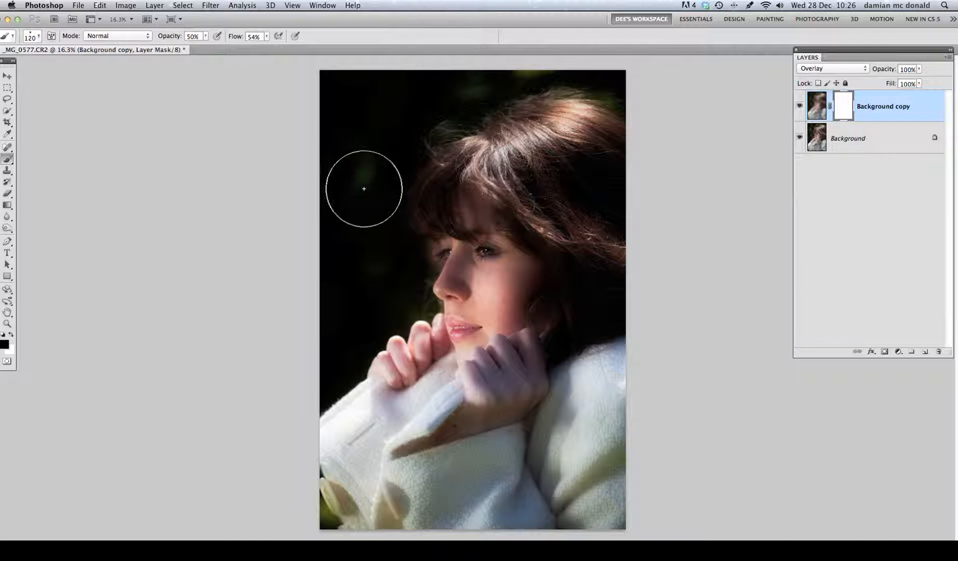
pyautogui.press(']')
pyautogui.press(']')
pyautogui.press(']')
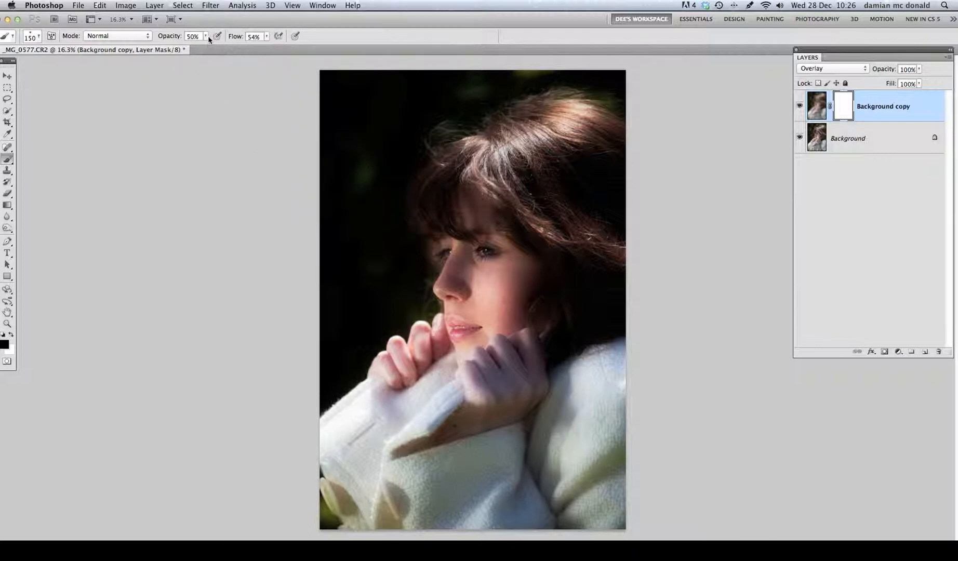
pyautogui.press(']')
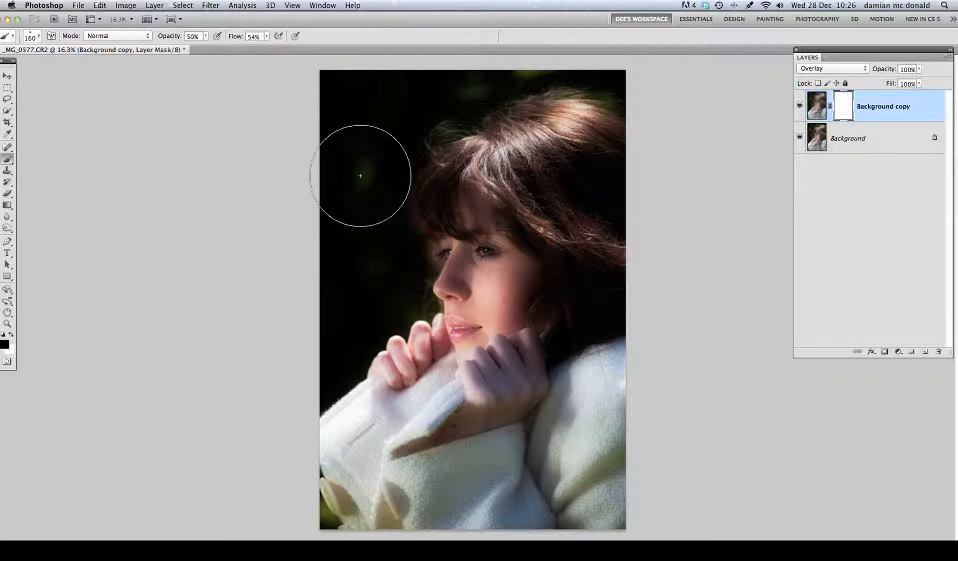
pyautogui.moveTo(359, 166)
pyautogui.mouseDown()
pyautogui.moveTo(348, 232)
pyautogui.moveTo(355, 228)
pyautogui.moveTo(361, 283)
pyautogui.moveTo(328, 325)
pyautogui.moveTo(360, 237)
pyautogui.moveTo(366, 109)
pyautogui.moveTo(451, 80)
pyautogui.moveTo(336, 136)
pyautogui.moveTo(348, 178)
pyautogui.moveTo(345, 255)
pyautogui.moveTo(329, 253)
pyautogui.moveTo(336, 248)
pyautogui.moveTo(317, 302)
pyautogui.moveTo(320, 289)
pyautogui.moveTo(356, 271)
pyautogui.moveTo(345, 293)
pyautogui.moveTo(336, 200)
pyautogui.moveTo(368, 123)
pyautogui.moveTo(420, 89)
pyautogui.moveTo(367, 112)
pyautogui.moveTo(338, 235)
pyautogui.moveTo(353, 257)
pyautogui.moveTo(333, 302)
pyautogui.moveTo(374, 93)
pyautogui.moveTo(432, 75)
pyautogui.moveTo(365, 107)
pyautogui.moveTo(331, 309)
pyautogui.moveTo(339, 227)
pyautogui.moveTo(374, 136)
pyautogui.moveTo(430, 76)
pyautogui.moveTo(339, 119)
pyautogui.moveTo(345, 100)
pyautogui.moveTo(356, 97)
pyautogui.moveTo(349, 117)
pyautogui.mouseUp()
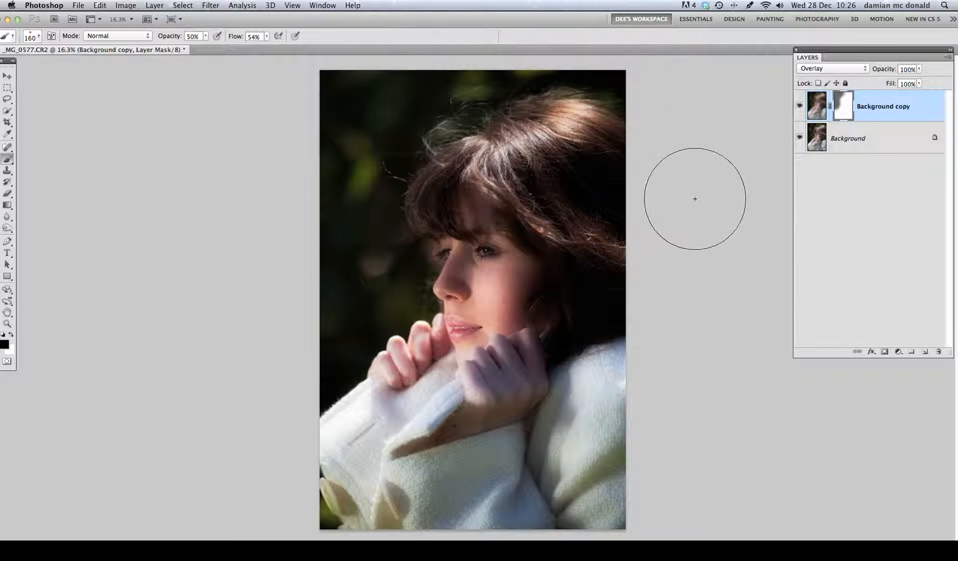
# - Reduce the brush size to 700 and paint black on the mask over the dark hair at the back of the head
pyautogui.press('[')
pyautogui.press('[')
pyautogui.press('[')
pyautogui.press('[')
pyautogui.press('[')
pyautogui.press('[')
pyautogui.press('[')
pyautogui.press('[')
pyautogui.press('[')
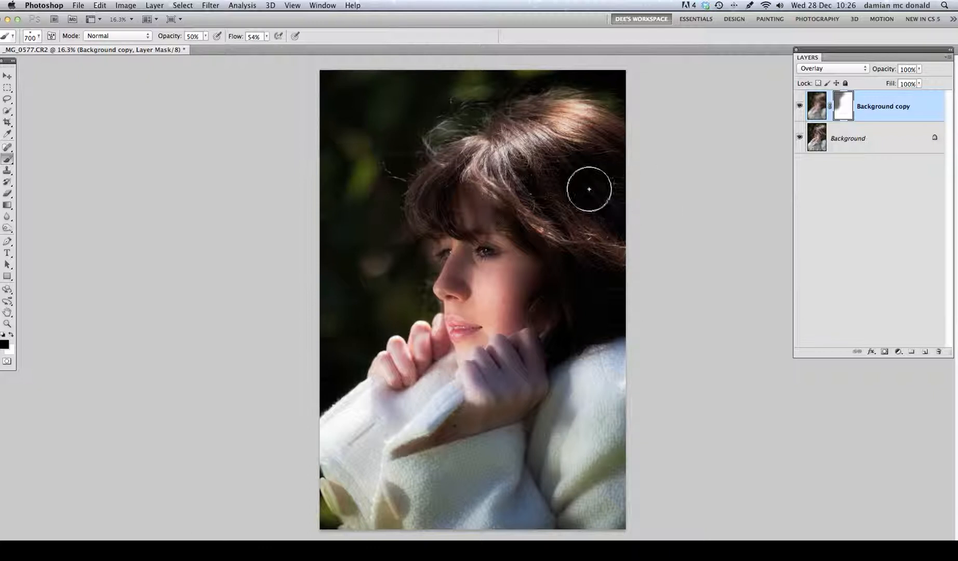
pyautogui.moveTo(608, 186)
pyautogui.mouseDown()
pyautogui.moveTo(629, 313)
pyautogui.moveTo(569, 277)
pyautogui.moveTo(585, 313)
pyautogui.moveTo(573, 337)
pyautogui.moveTo(619, 310)
pyautogui.moveTo(606, 293)
pyautogui.moveTo(618, 300)
pyautogui.moveTo(566, 346)
pyautogui.moveTo(621, 299)
pyautogui.moveTo(611, 258)
pyautogui.moveTo(620, 216)
pyautogui.moveTo(577, 163)
pyautogui.moveTo(598, 185)
pyautogui.moveTo(588, 179)
pyautogui.moveTo(567, 202)
pyautogui.moveTo(530, 192)
pyautogui.moveTo(539, 184)
pyautogui.moveTo(627, 194)
pyautogui.moveTo(602, 189)
pyautogui.moveTo(619, 219)
pyautogui.moveTo(583, 295)
pyautogui.moveTo(572, 266)
pyautogui.moveTo(583, 289)
pyautogui.moveTo(578, 325)
pyautogui.moveTo(560, 336)
pyautogui.mouseUp()
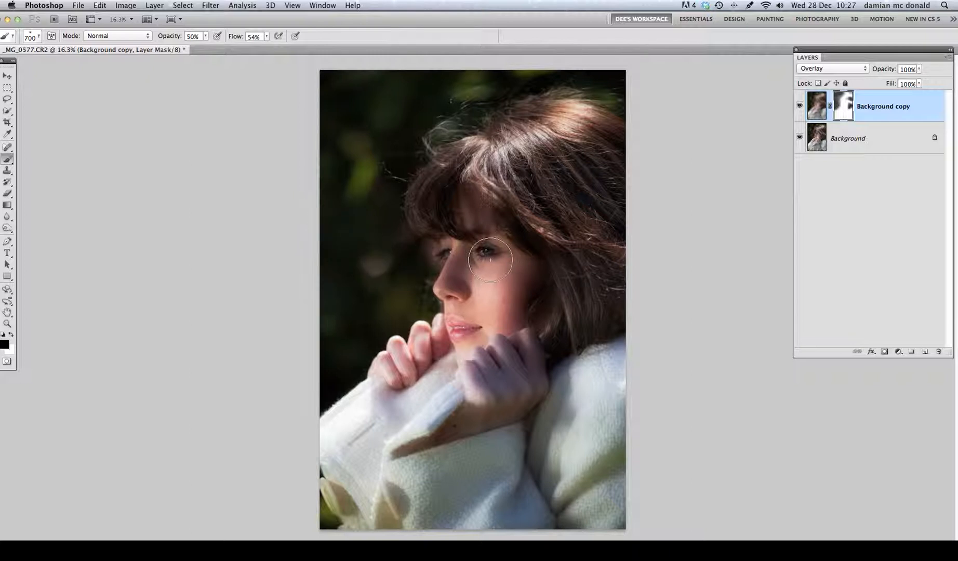
# - Reduce the brush size to 80 and paint black on the mask over both of the woman's eyes
pyautogui.scroll(5, 493, 256)
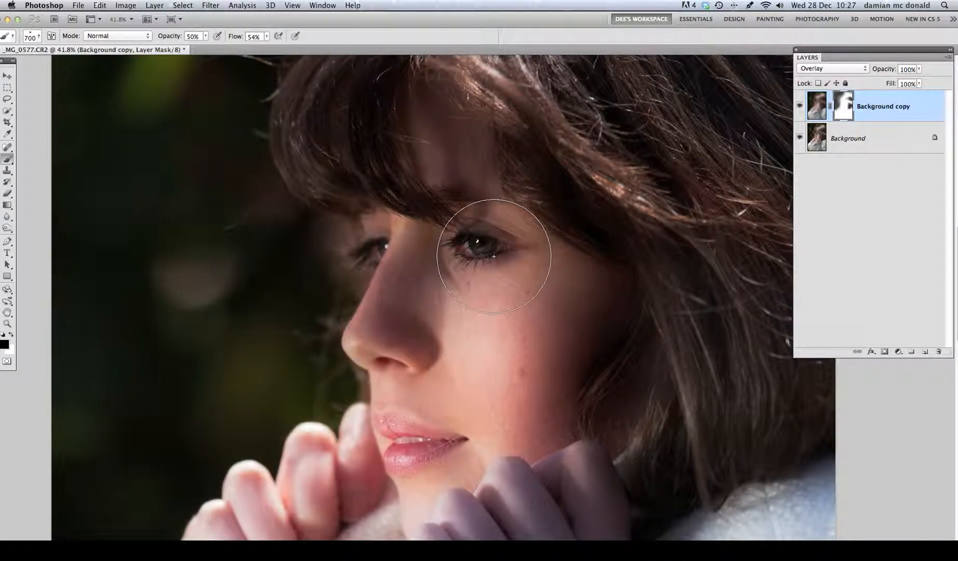
pyautogui.scroll(2, 493, 256)
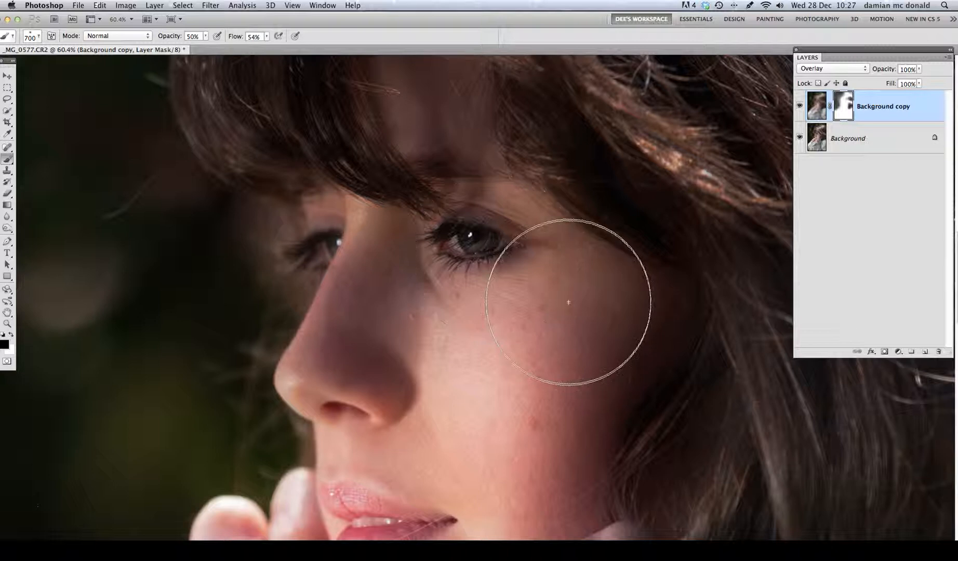
pyautogui.press('[')
pyautogui.press('[')
pyautogui.press('[')
pyautogui.press('[')
pyautogui.press('[')
pyautogui.press('[')
pyautogui.press('[')
pyautogui.press('[')
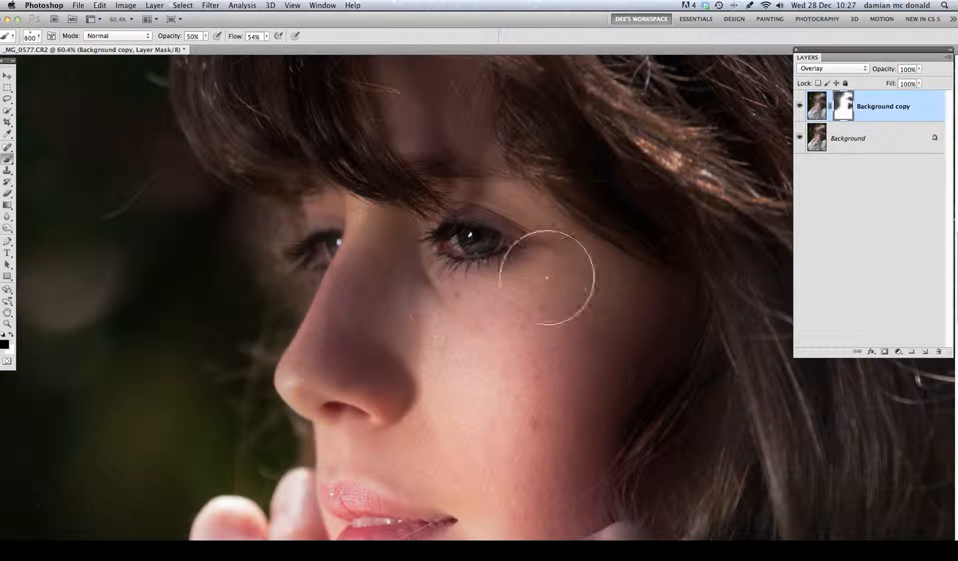
pyautogui.press('[')
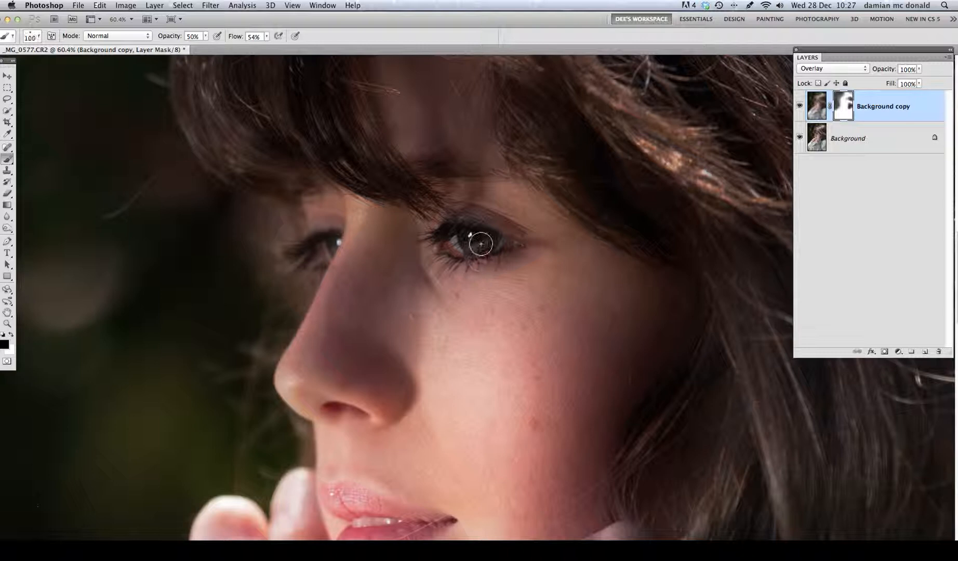
pyautogui.press('[')
pyautogui.moveTo(461, 228)
pyautogui.mouseDown()
pyautogui.moveTo(443, 228)
pyautogui.moveTo(478, 229)
pyautogui.moveTo(494, 238)
pyautogui.moveTo(475, 254)
pyautogui.moveTo(503, 252)
pyautogui.moveTo(465, 259)
pyautogui.moveTo(459, 231)
pyautogui.moveTo(494, 234)
pyautogui.moveTo(489, 227)
pyautogui.moveTo(504, 237)
pyautogui.moveTo(429, 238)
pyautogui.moveTo(457, 256)
pyautogui.moveTo(500, 252)
pyautogui.moveTo(457, 253)
pyautogui.mouseUp()
pyautogui.moveTo(298, 254)
pyautogui.mouseDown()
pyautogui.moveTo(332, 242)
pyautogui.moveTo(322, 253)
pyautogui.moveTo(333, 239)
pyautogui.moveTo(324, 252)
pyautogui.moveTo(330, 240)
pyautogui.moveTo(313, 244)
pyautogui.moveTo(323, 250)
pyautogui.moveTo(313, 230)
pyautogui.mouseUp()
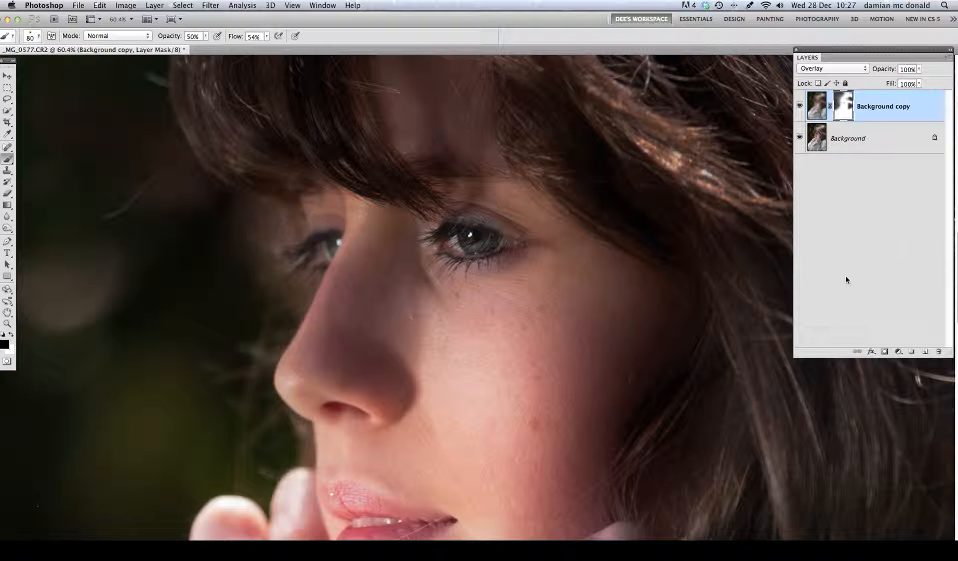
# - Compare the whole photo with and without the Overlay layer by hiding and showing the Background copy
pyautogui.press('super+0')
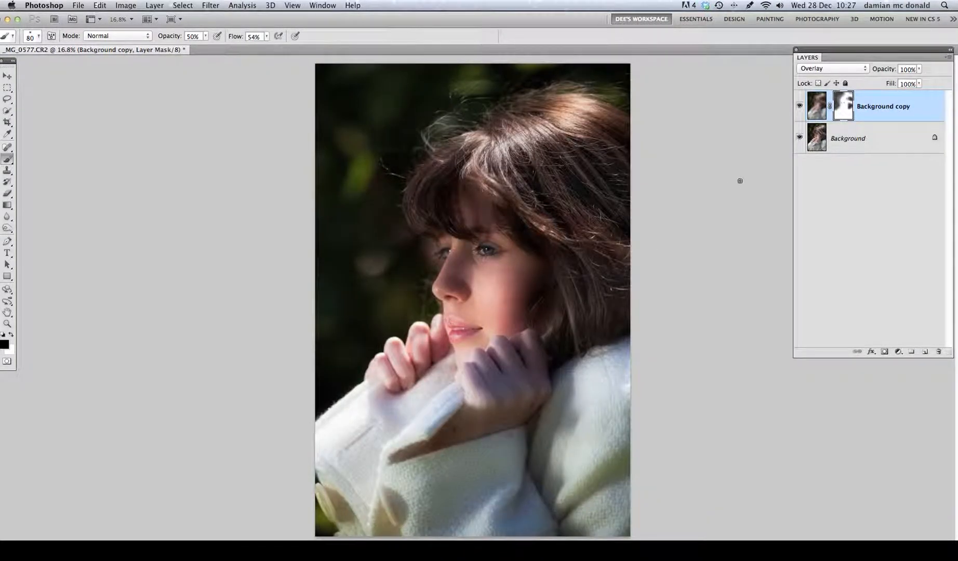
pyautogui.click(800, 106)
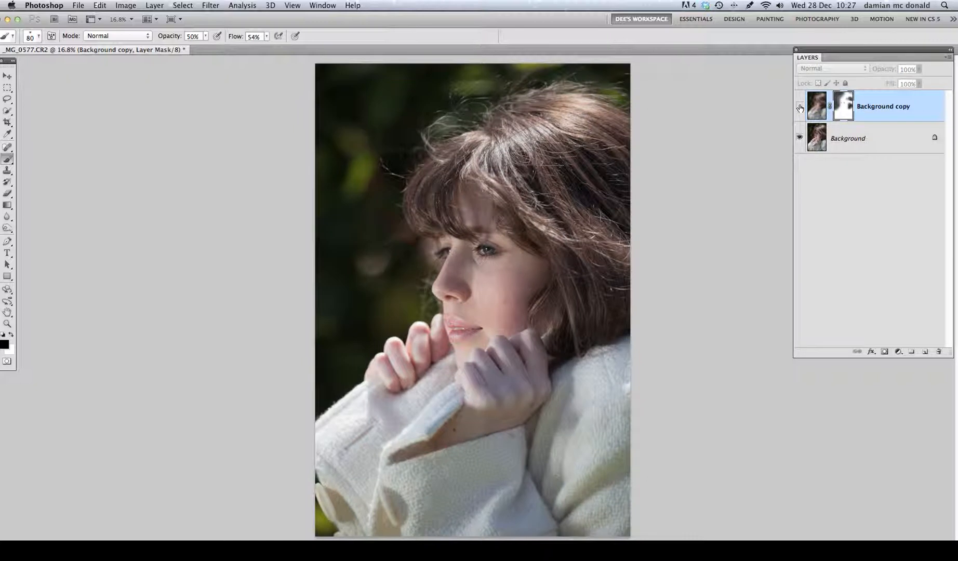
pyautogui.click(800, 107)
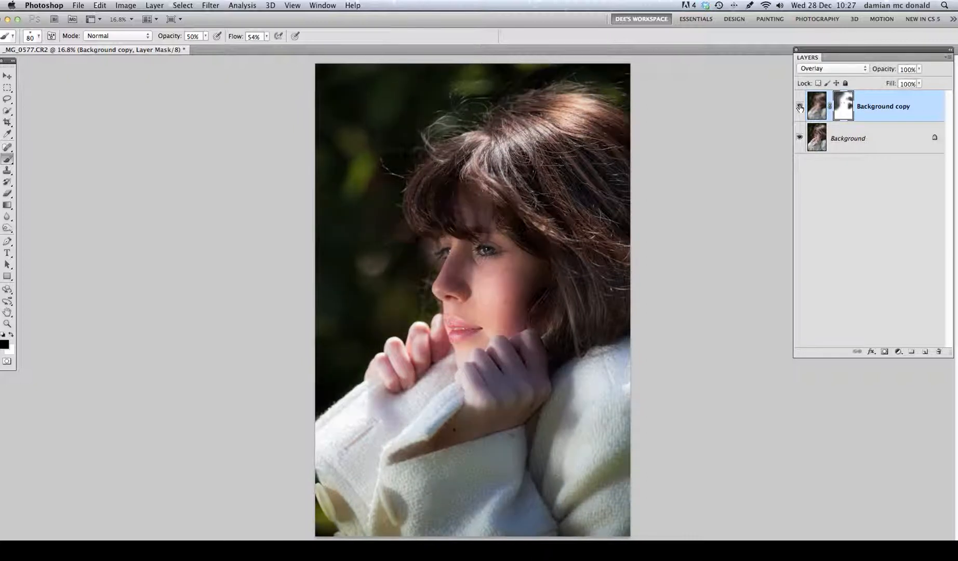